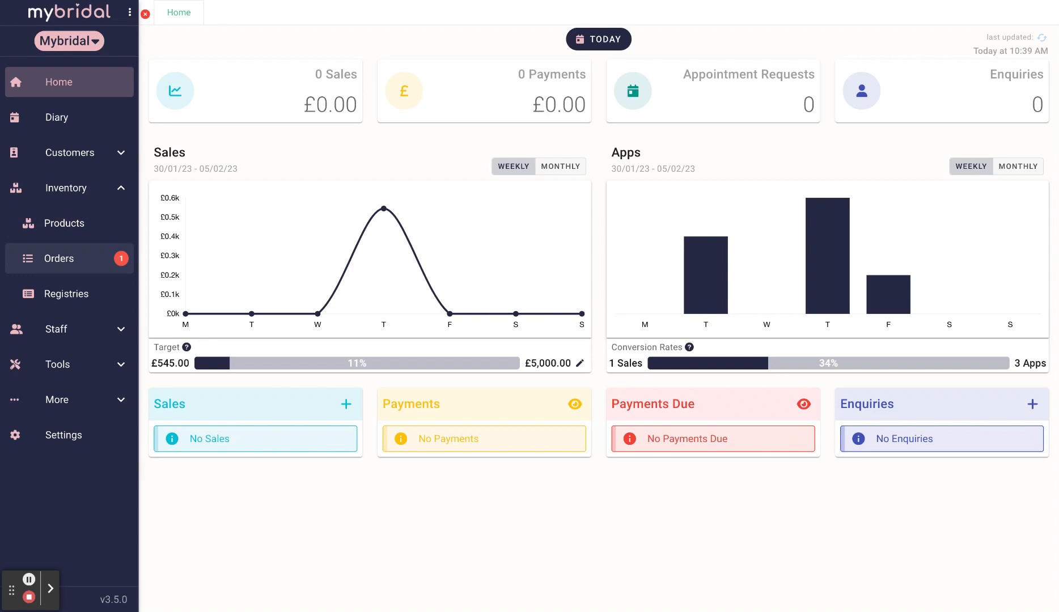
# Open the inventory orders and look through the ordered items and unordered items lists.
pyautogui.click(96, 266)
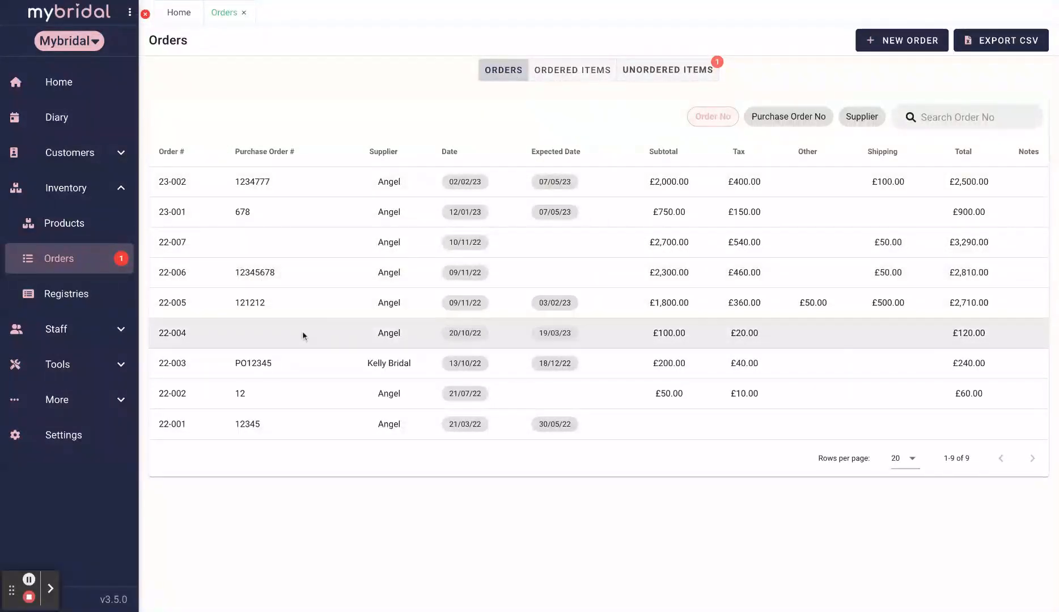
pyautogui.click(583, 81)
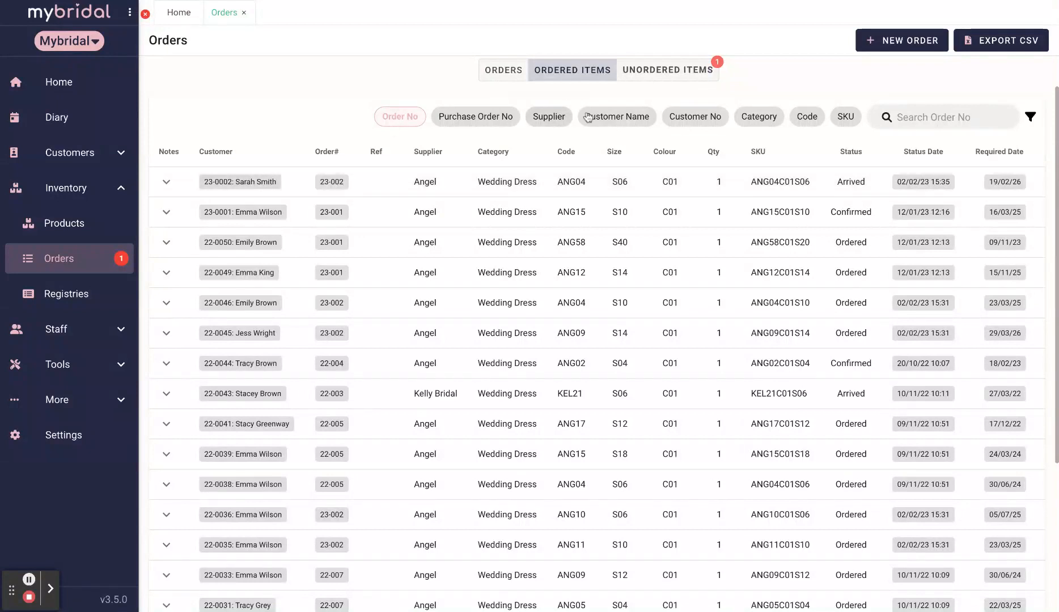
pyautogui.click(673, 79)
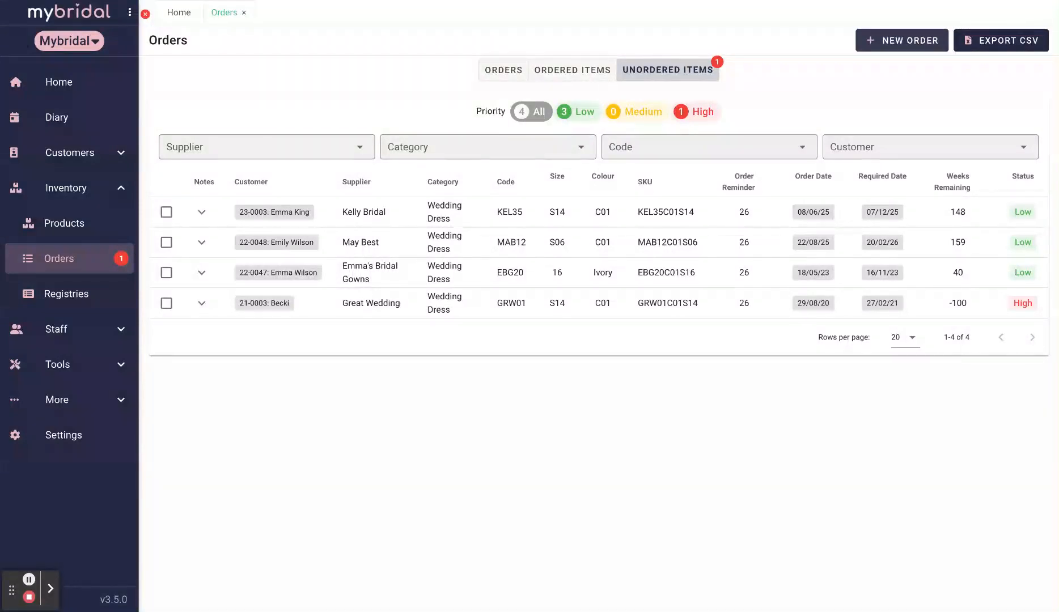
# Start a new order with Emma's Bridal Gowns as the supplier.
pyautogui.click(878, 50)
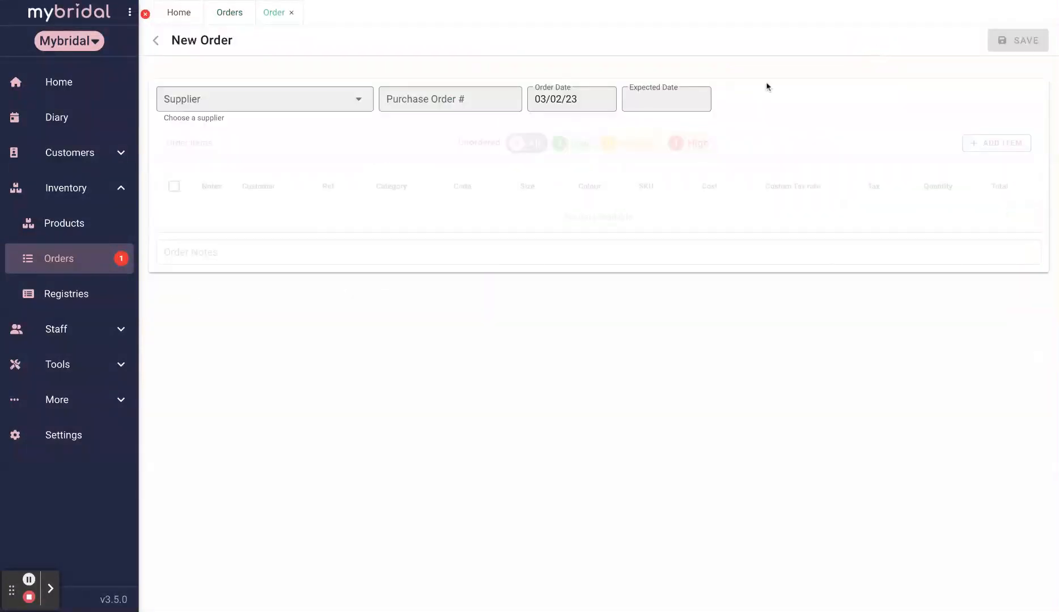
pyautogui.click(359, 98)
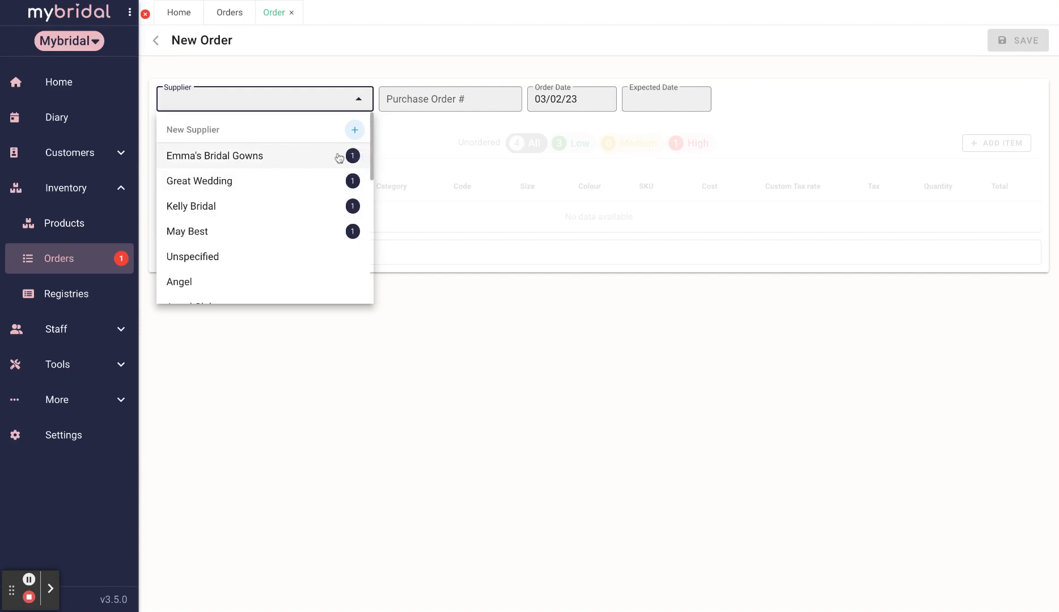
pyautogui.click(294, 163)
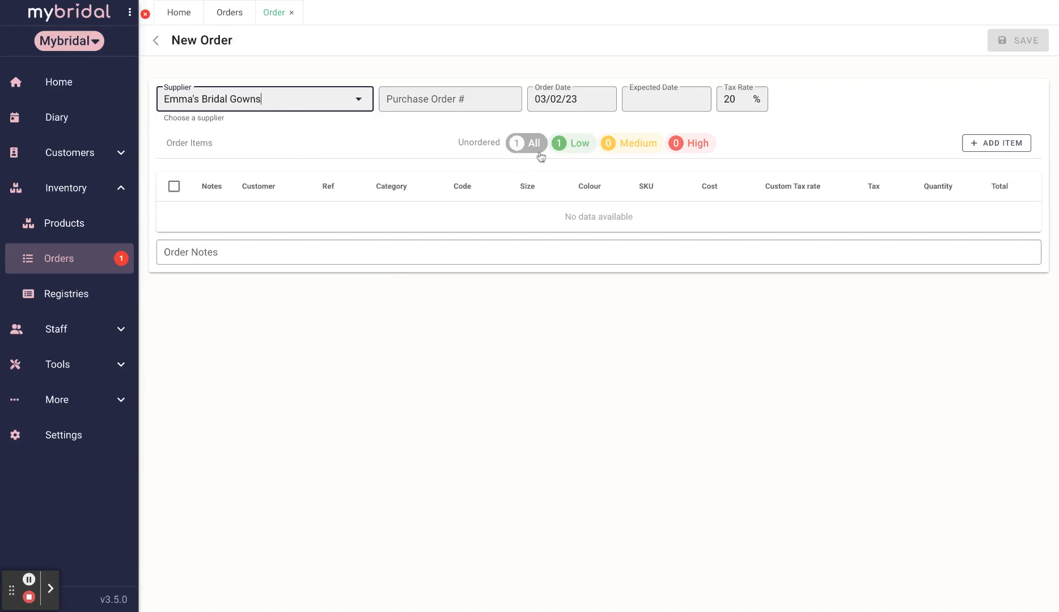
pyautogui.click(472, 420)
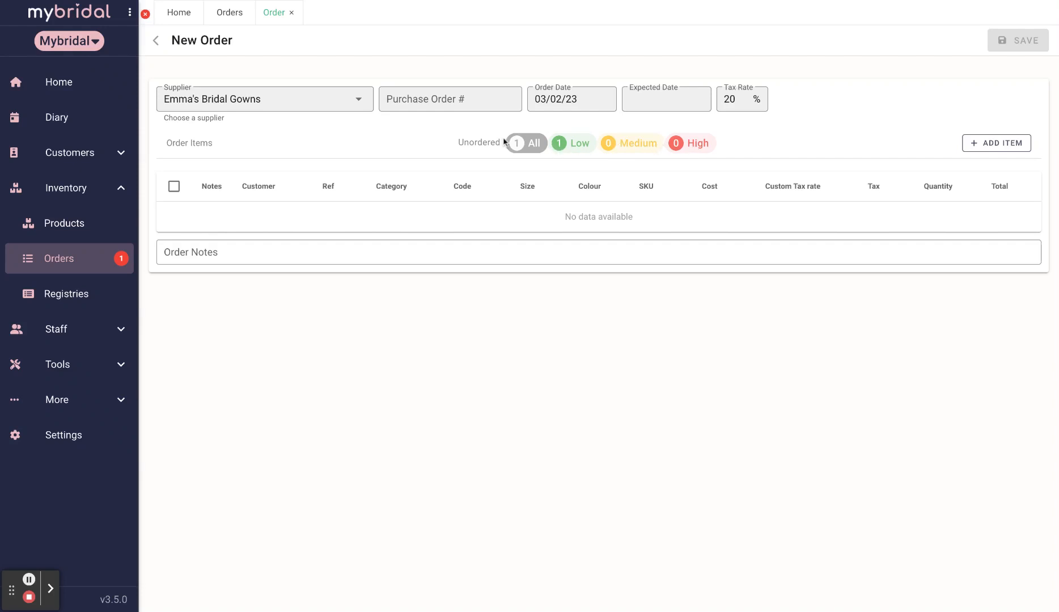
# Add the low-priority unordered EBG20 wedding dress, size 16 in Ivory, to the order.
pyautogui.click(565, 148)
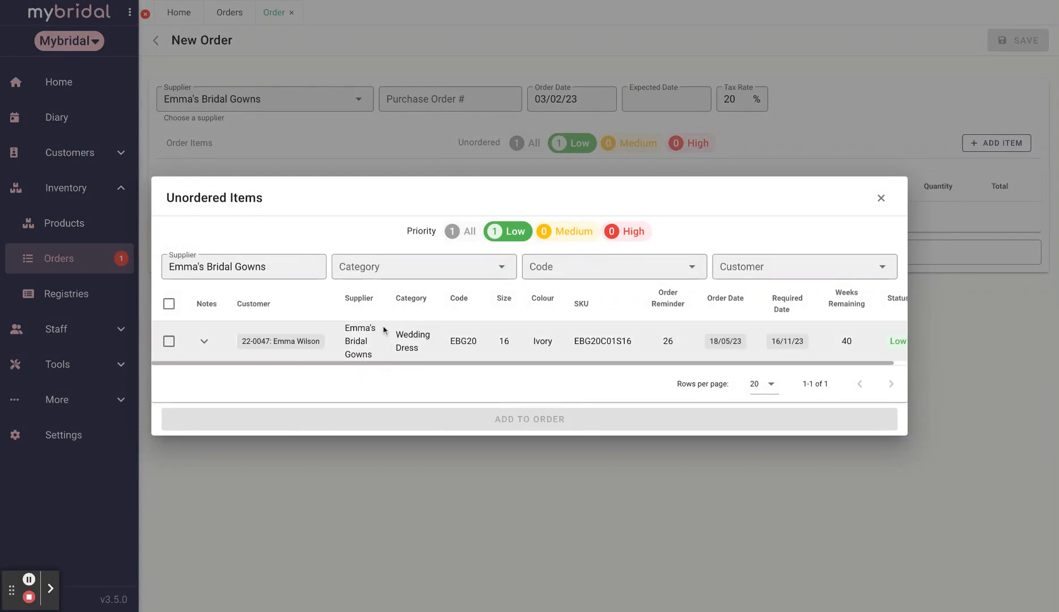
pyautogui.click(168, 342)
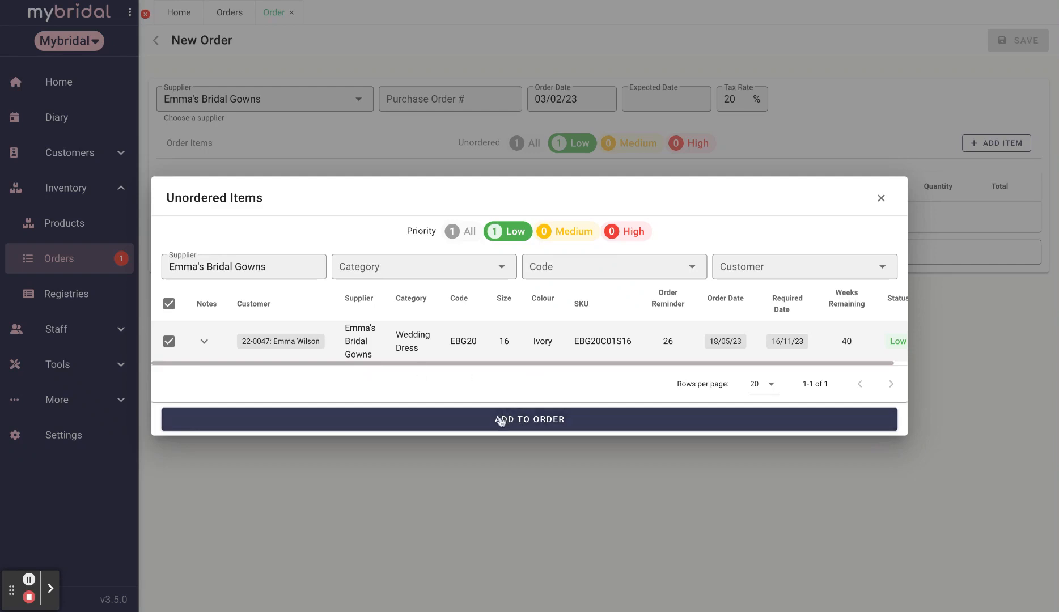
pyautogui.click(502, 421)
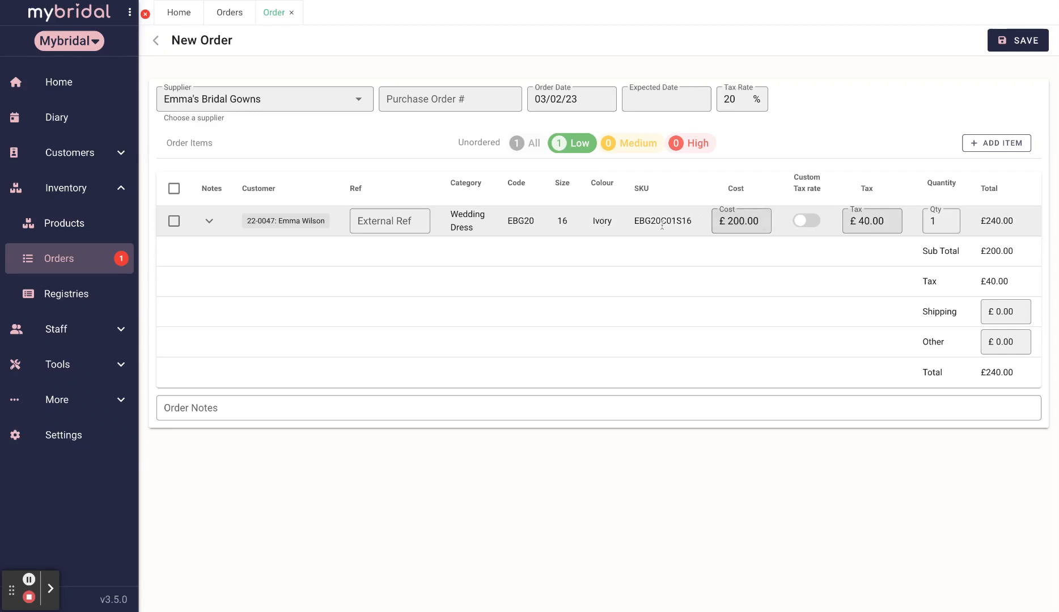
# Set the cost of the EBG20 wedding dress to £500.
pyautogui.click(743, 221)
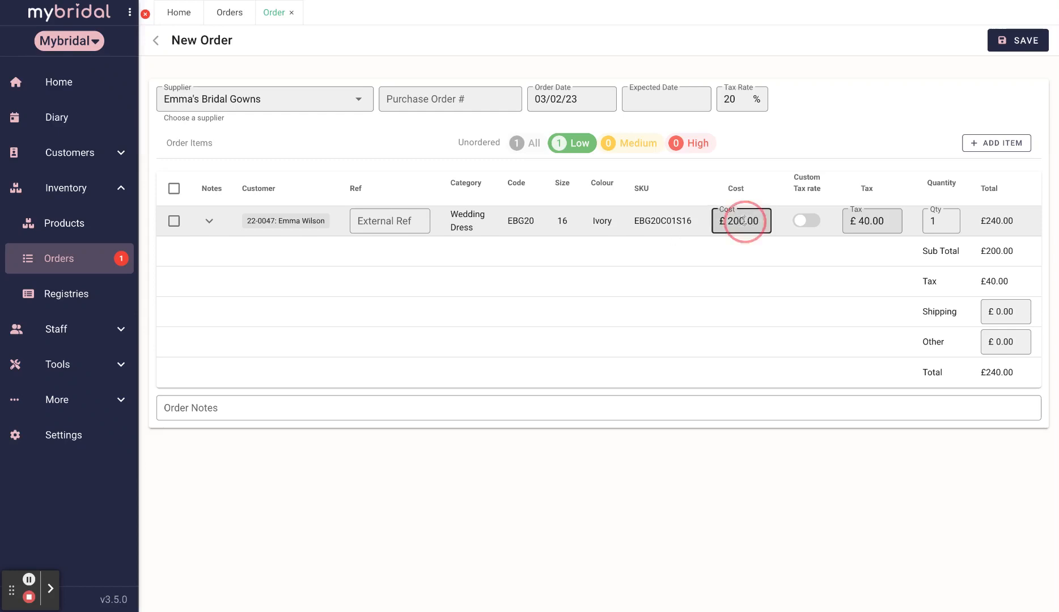
pyautogui.press('BackSpace')
pyautogui.press('BackSpace')
pyautogui.press('BackSpace')
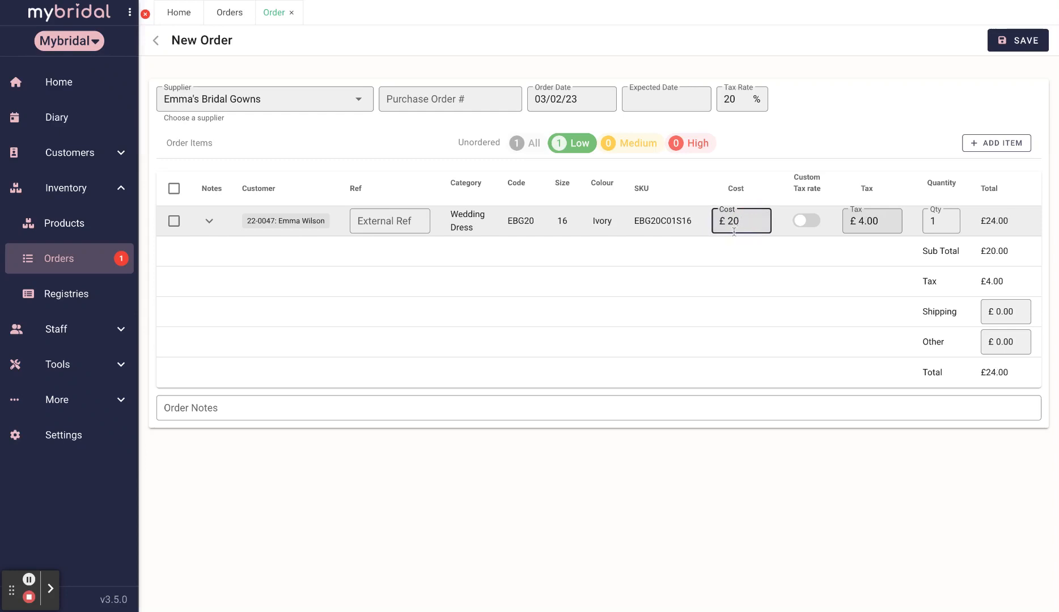
pyautogui.write('500')
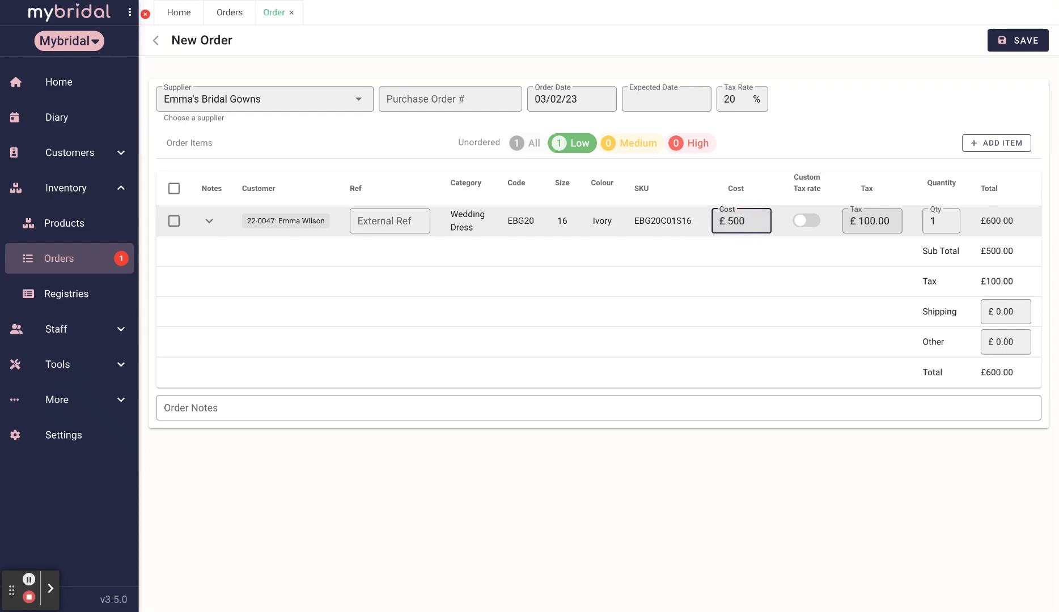
# Switch the dress's custom tax rate on and back off, and set the order's shipping to £100.
pyautogui.click(810, 221)
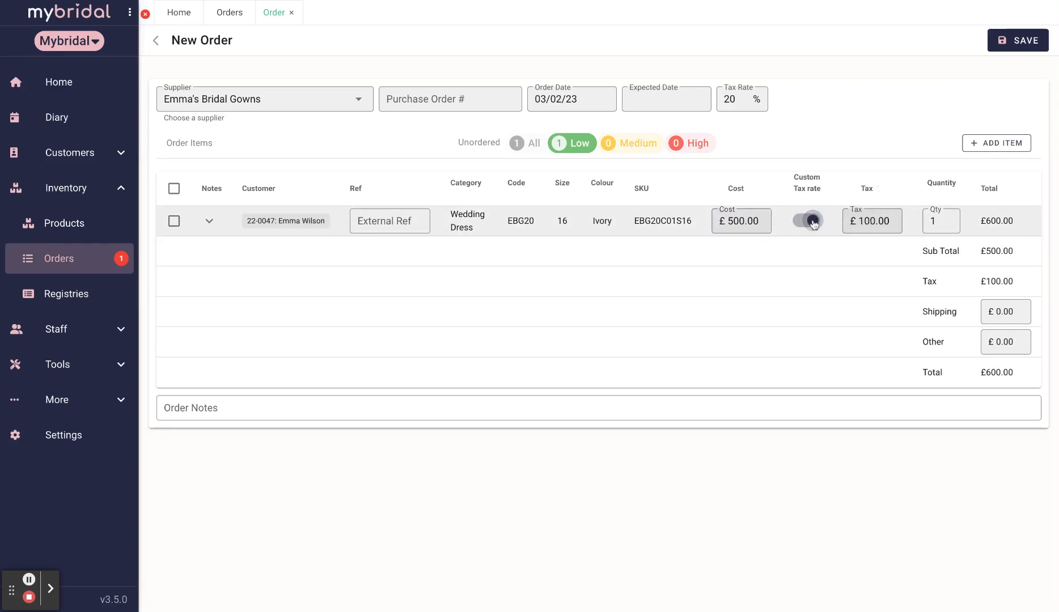
pyautogui.click(813, 221)
pyautogui.click(1004, 313)
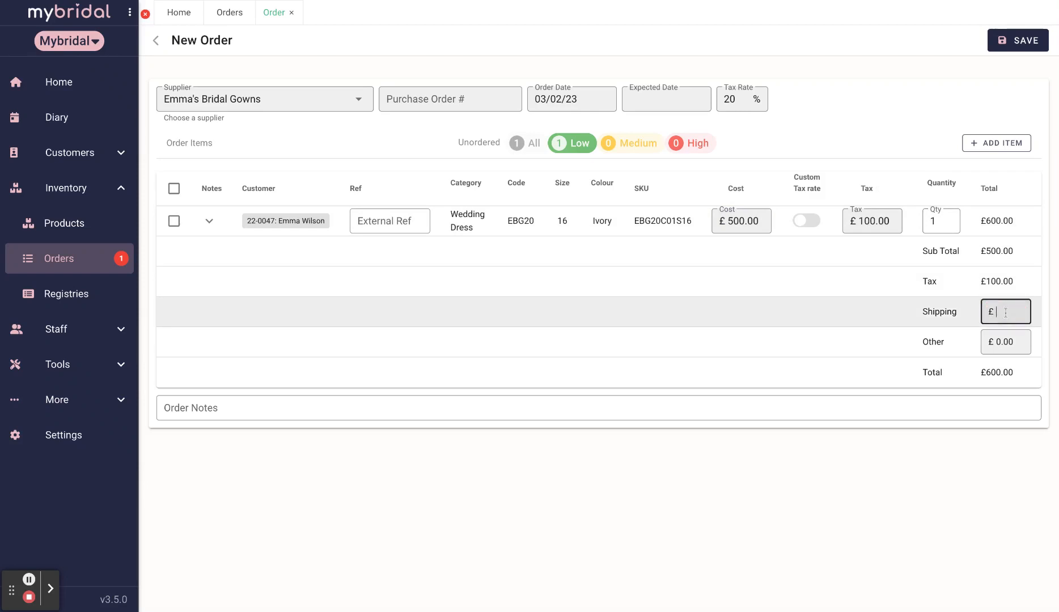
pyautogui.write('100')
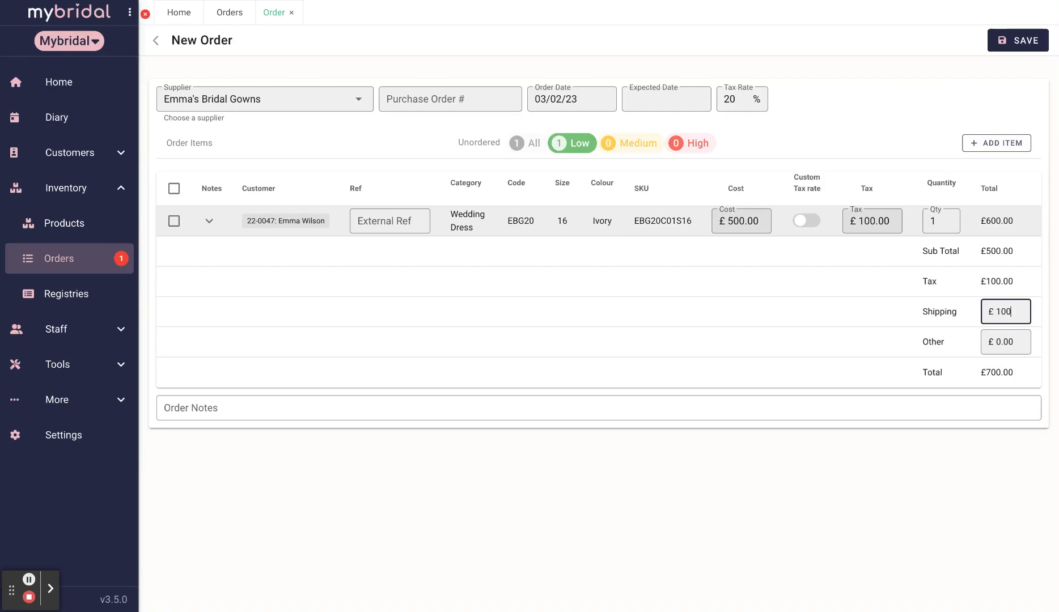
# Start an additional order item from existing products with category Wedding Dress and code EBG11111.
pyautogui.click(1001, 145)
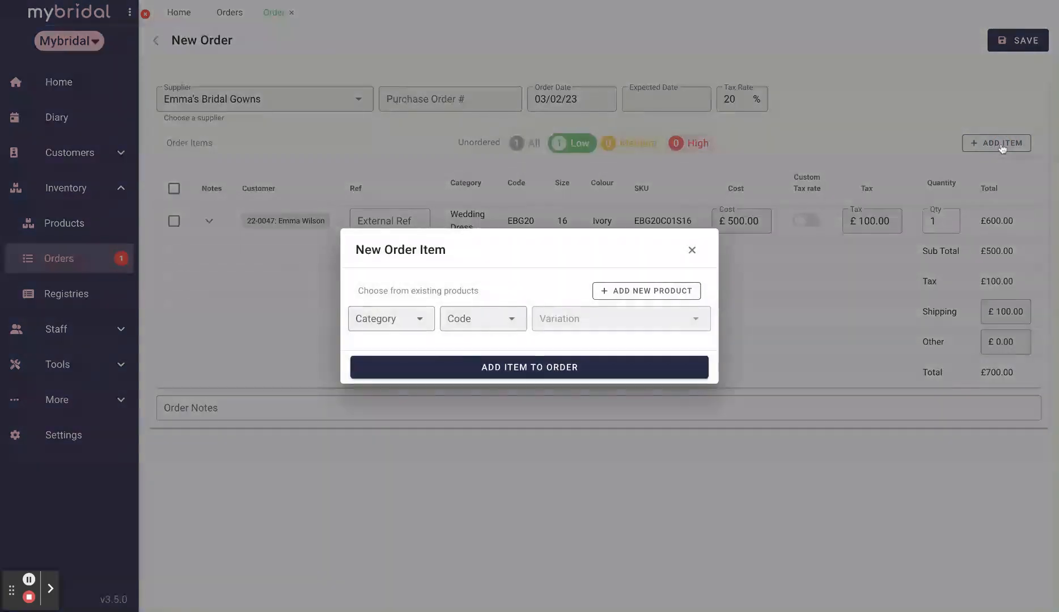
pyautogui.click(422, 322)
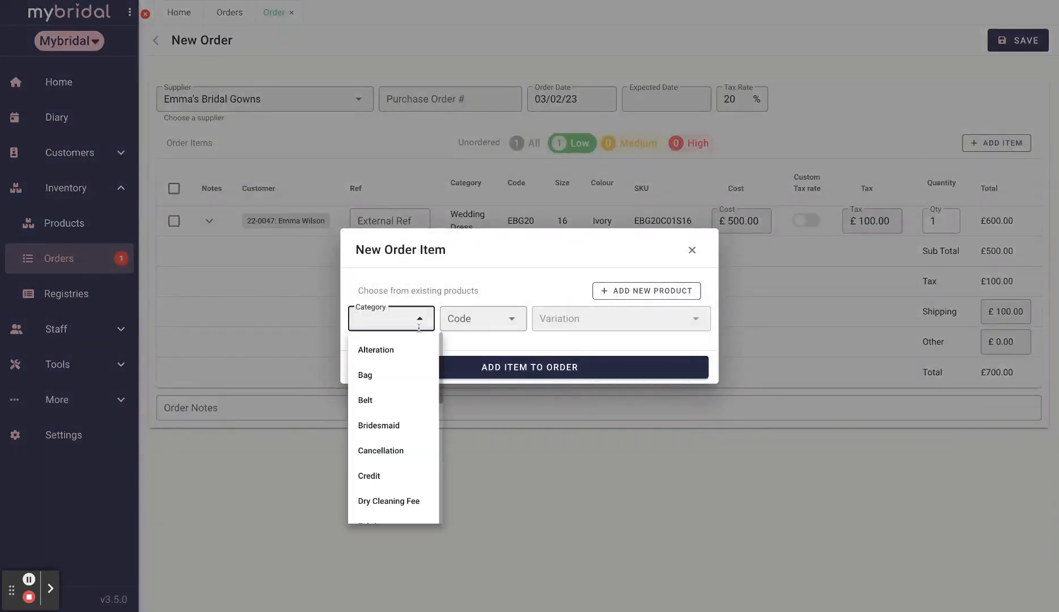
pyautogui.scroll(-10, 400, 432)
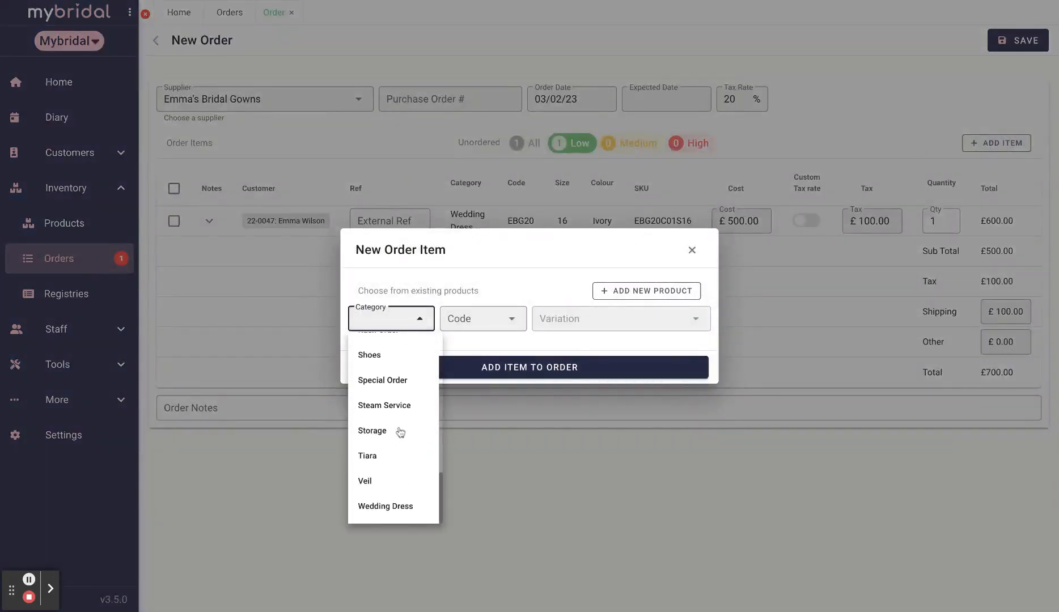
pyautogui.click(401, 511)
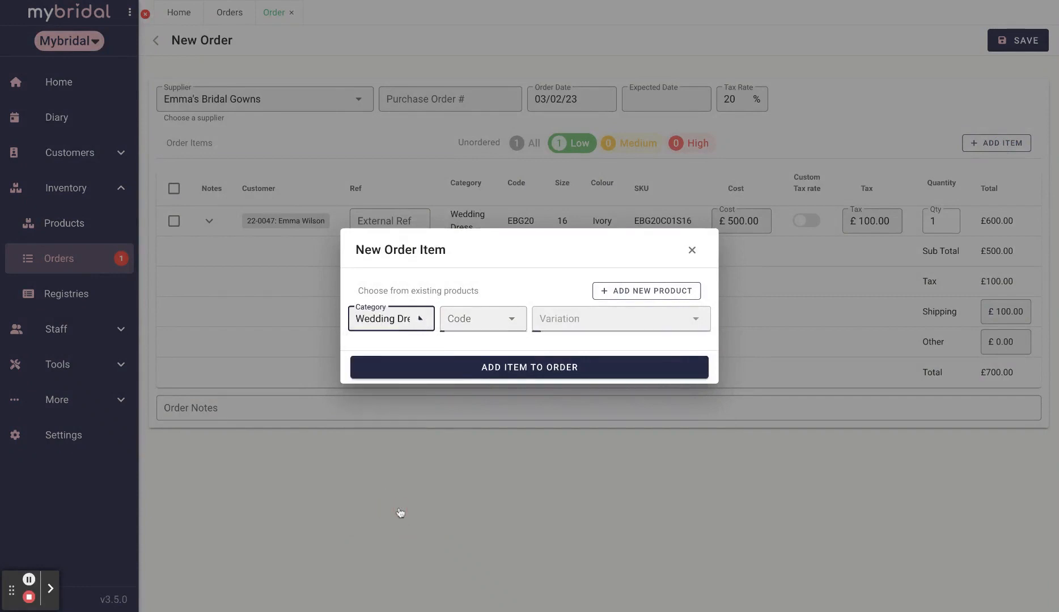
pyautogui.click(512, 319)
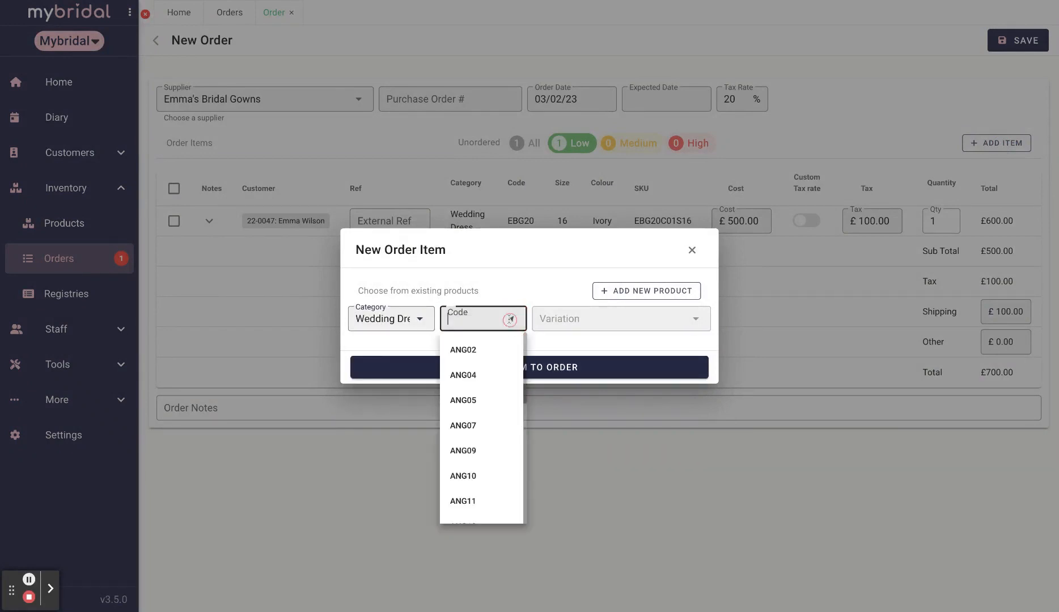
pyautogui.scroll(-2, 492, 474)
pyautogui.scroll(-6, 491, 473)
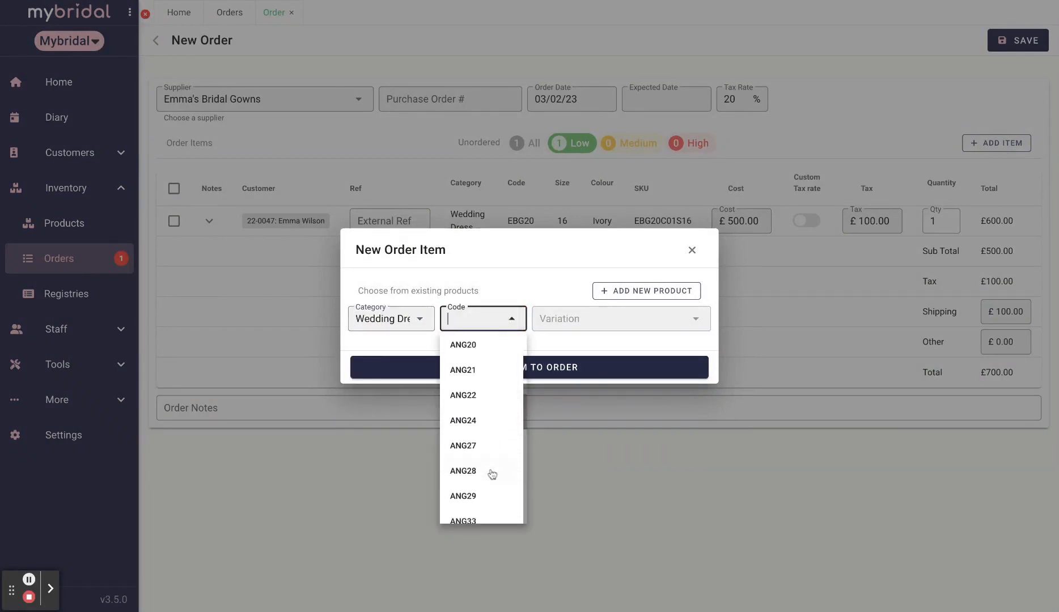
pyautogui.scroll(-6, 482, 428)
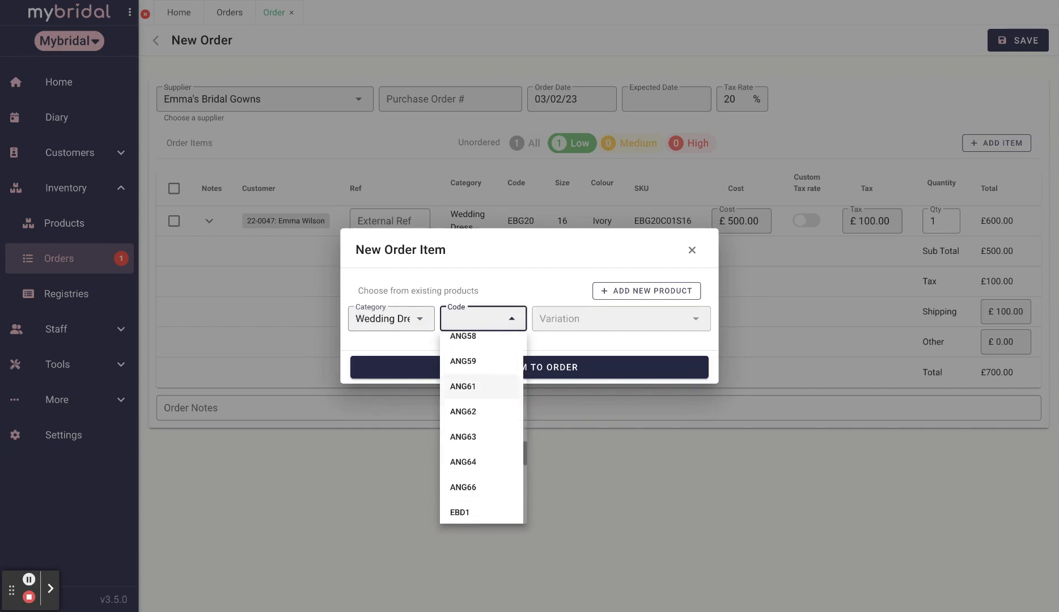
pyautogui.scroll(3, 481, 428)
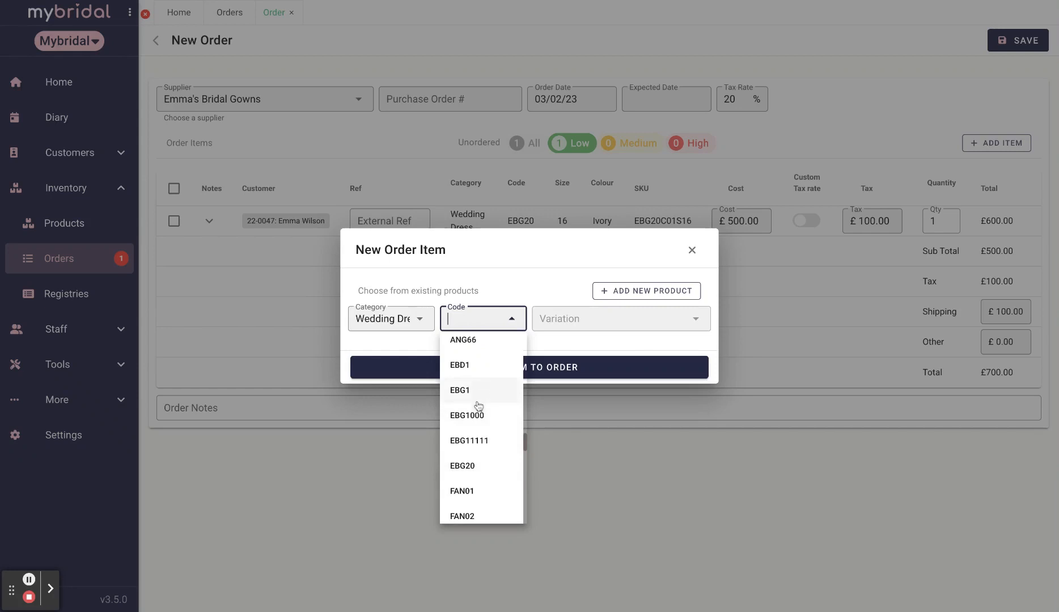
pyautogui.click(479, 447)
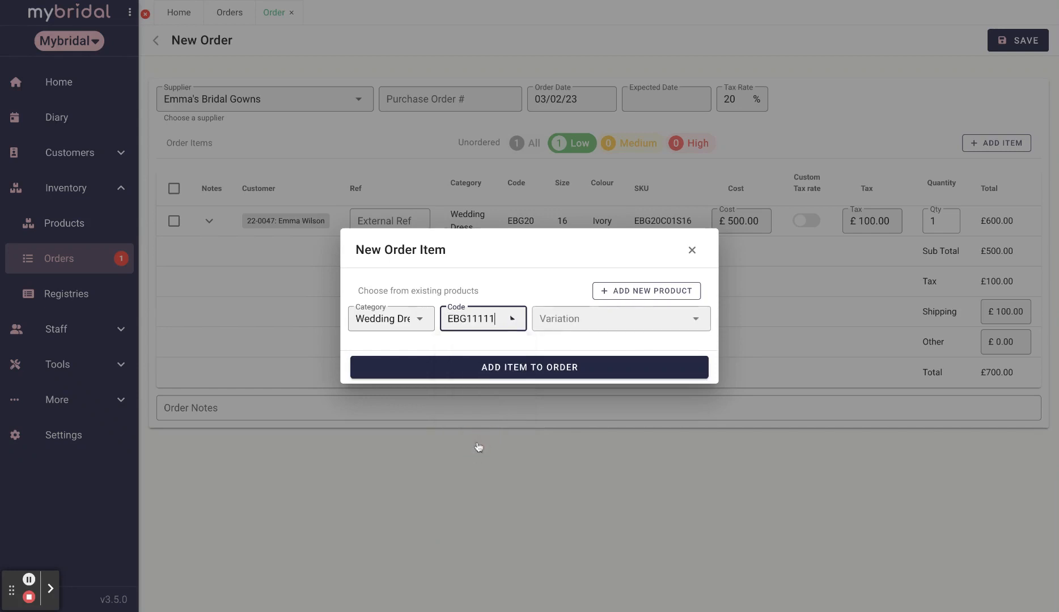
# Choose the White08: EBG11111C02S08 variation and add the item to the order.
pyautogui.click(594, 319)
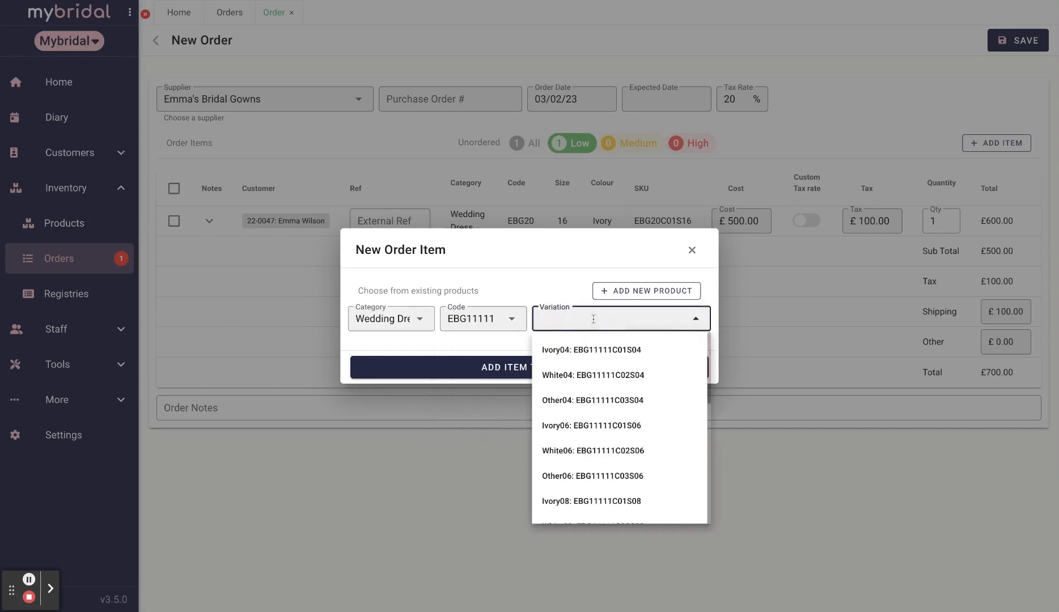
pyautogui.scroll(-3, 595, 448)
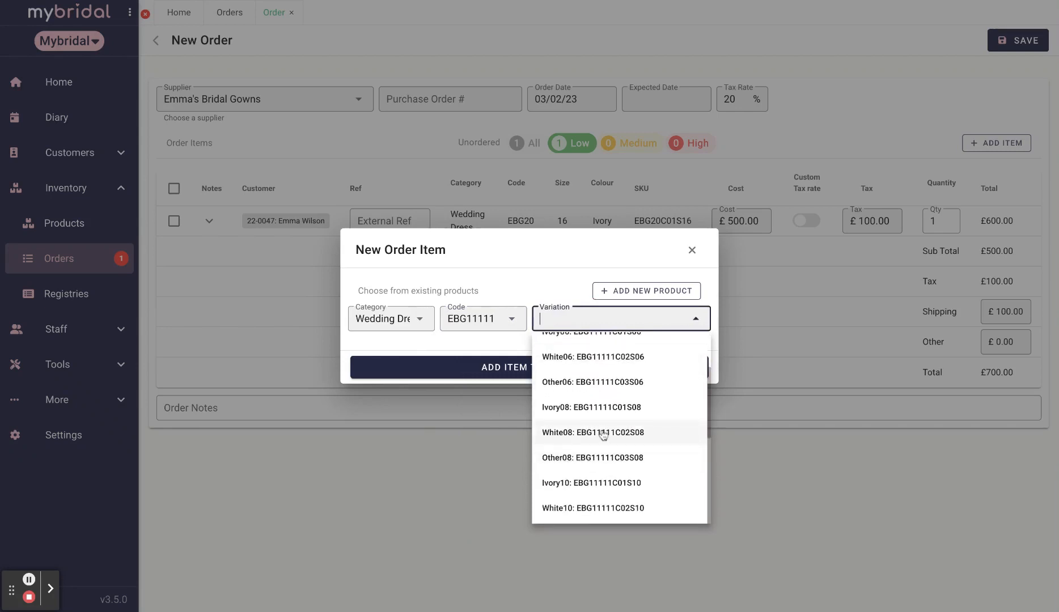
pyautogui.click(603, 435)
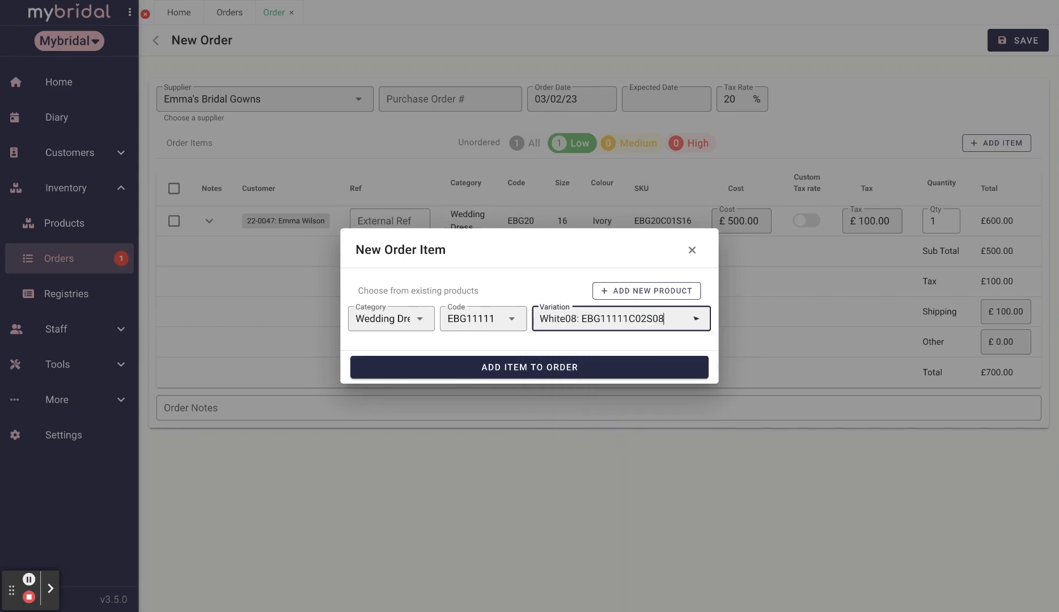
pyautogui.click(526, 372)
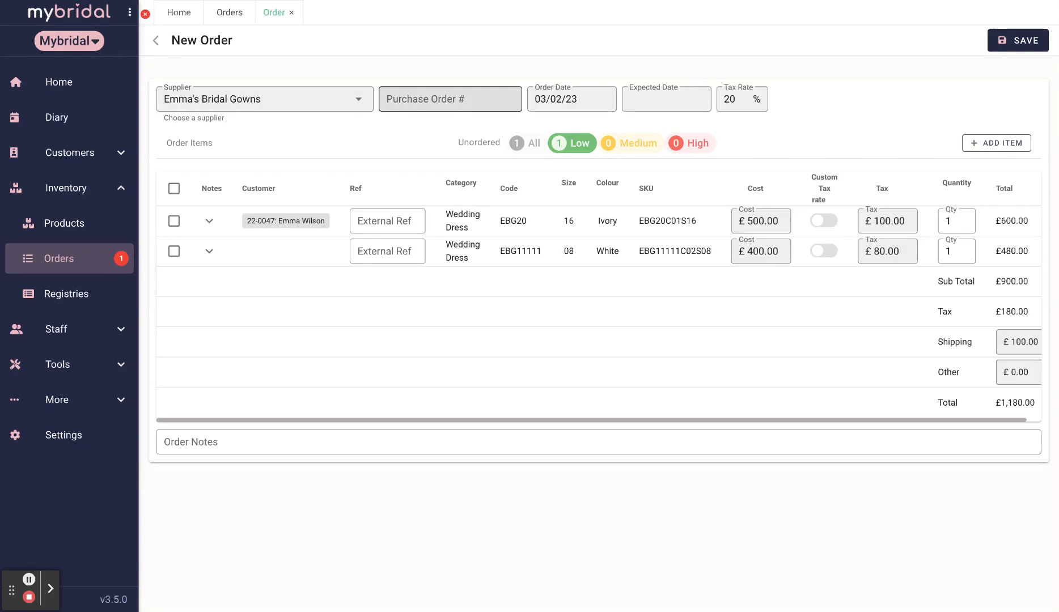
# Enter the purchase order number and set the order's expected date to 07/05/23.
pyautogui.click(450, 99)
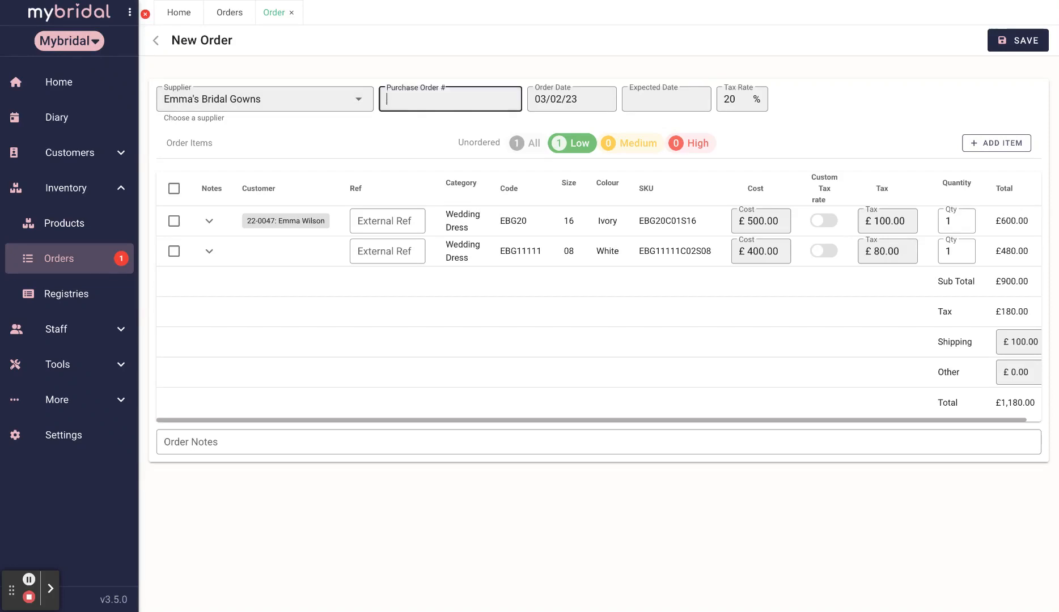
pyautogui.write('9876')
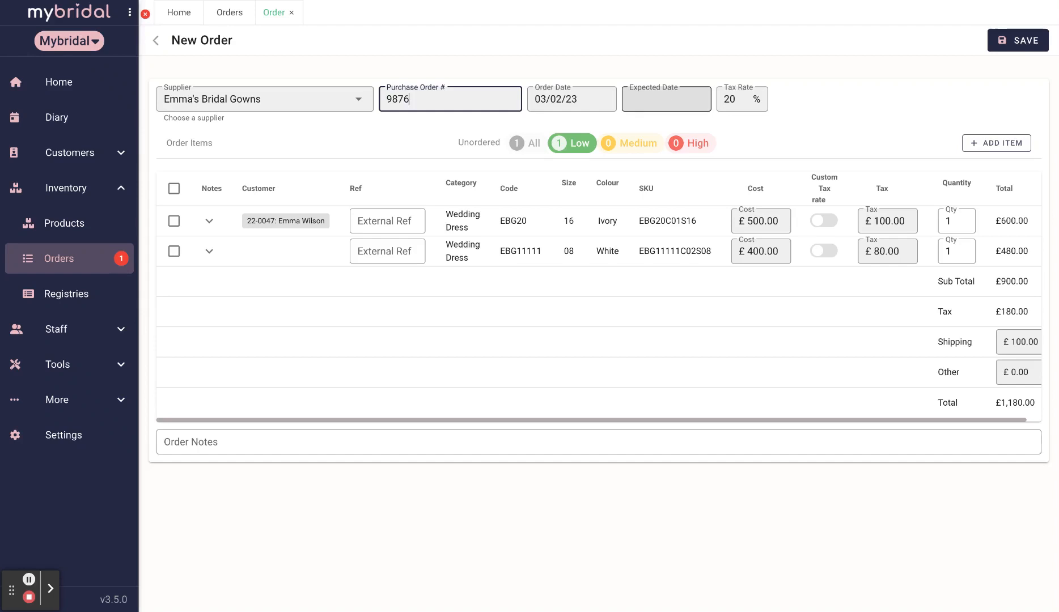
pyautogui.click(667, 97)
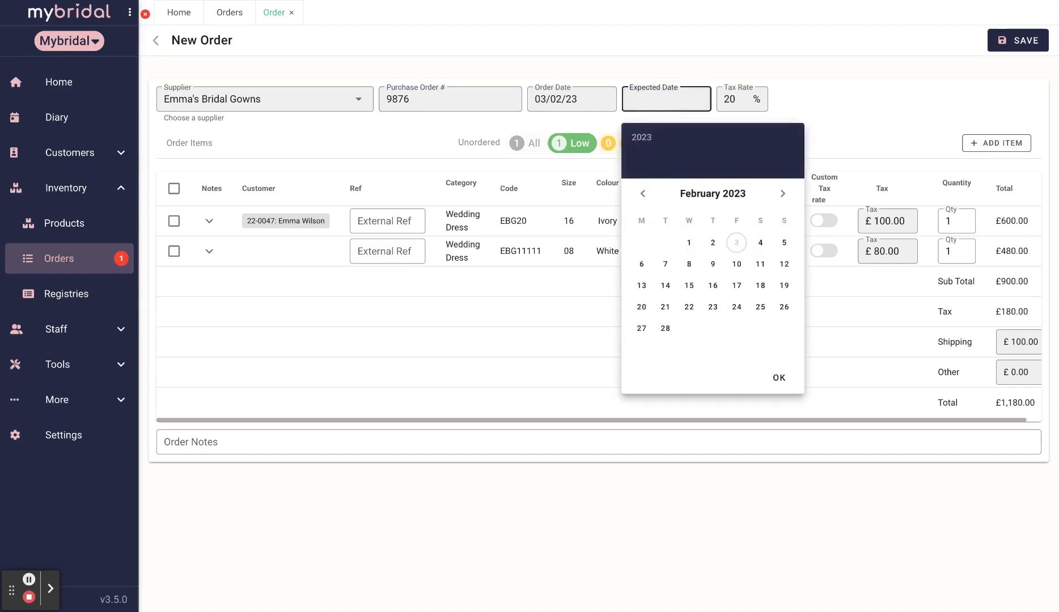
pyautogui.click(781, 195)
pyautogui.click(782, 196)
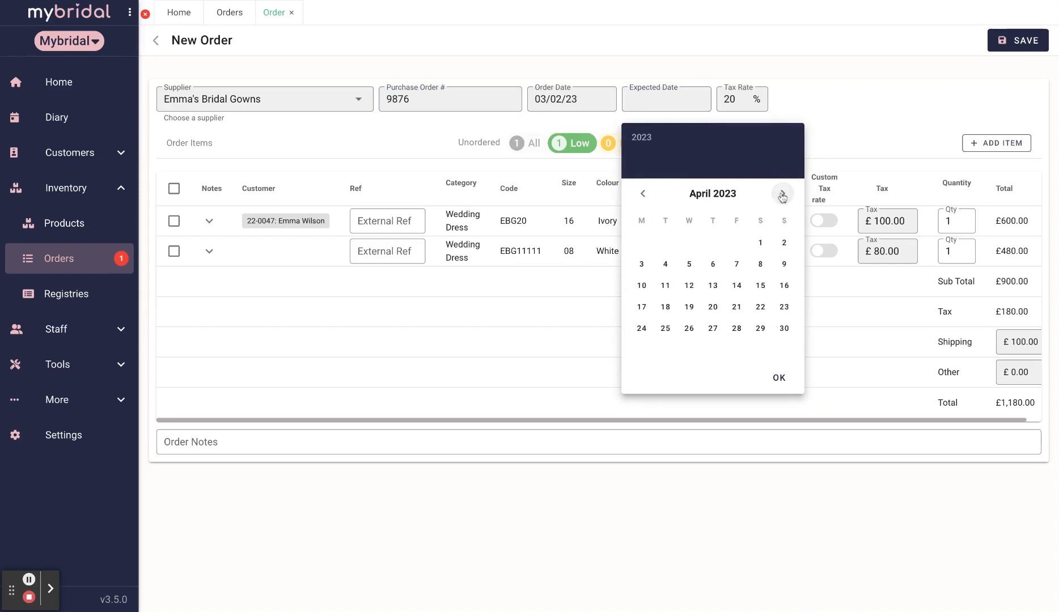
pyautogui.click(782, 195)
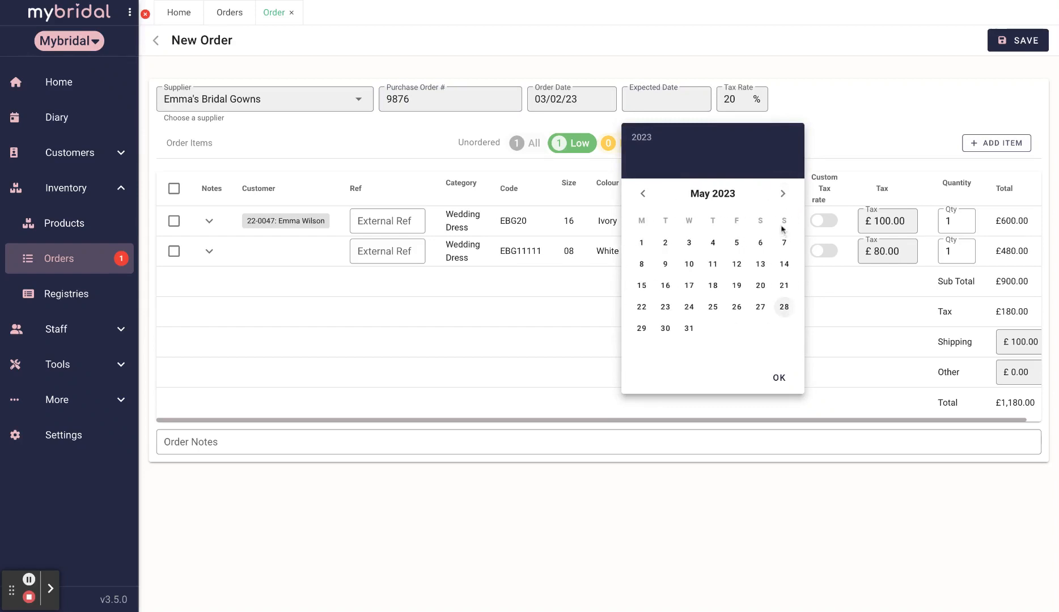
pyautogui.click(785, 243)
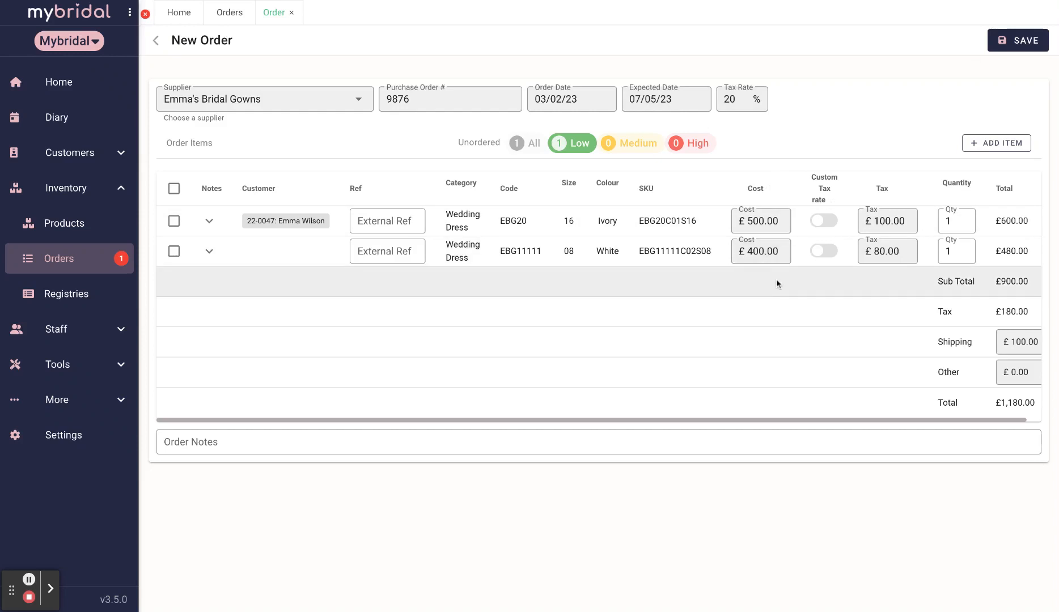
# Save the new Emma's Bridal Gowns order, and reopen it from the orders list to review and save it again.
pyautogui.hscroll(1, 777, 283)
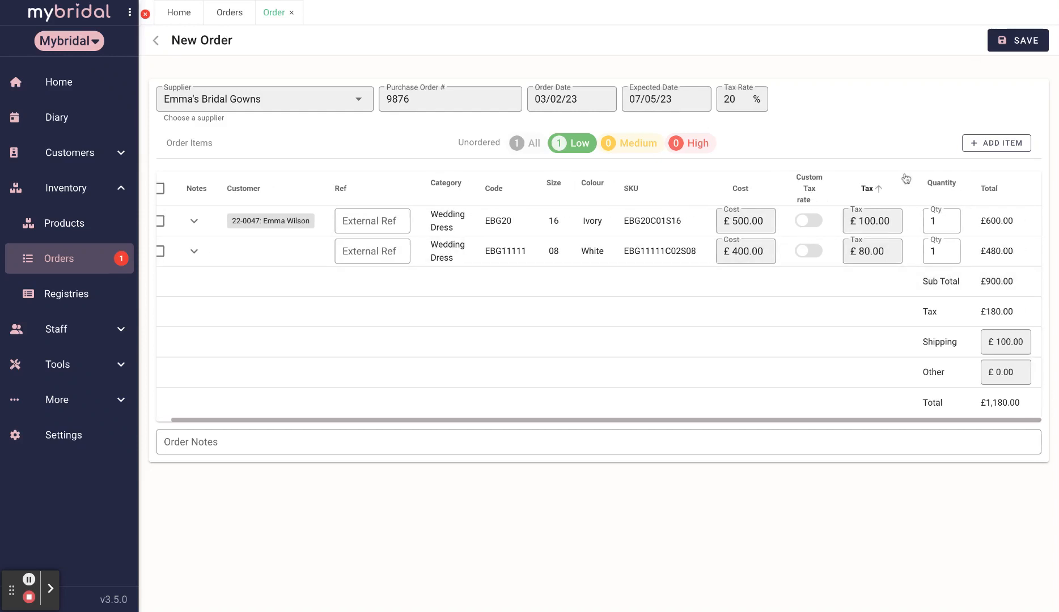
pyautogui.click(1027, 44)
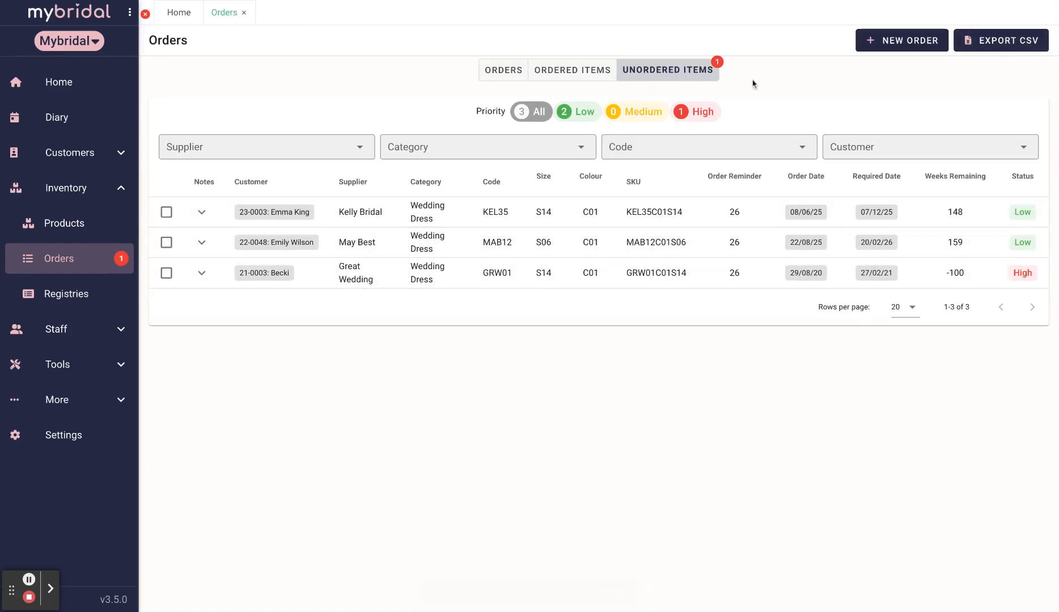
pyautogui.click(511, 72)
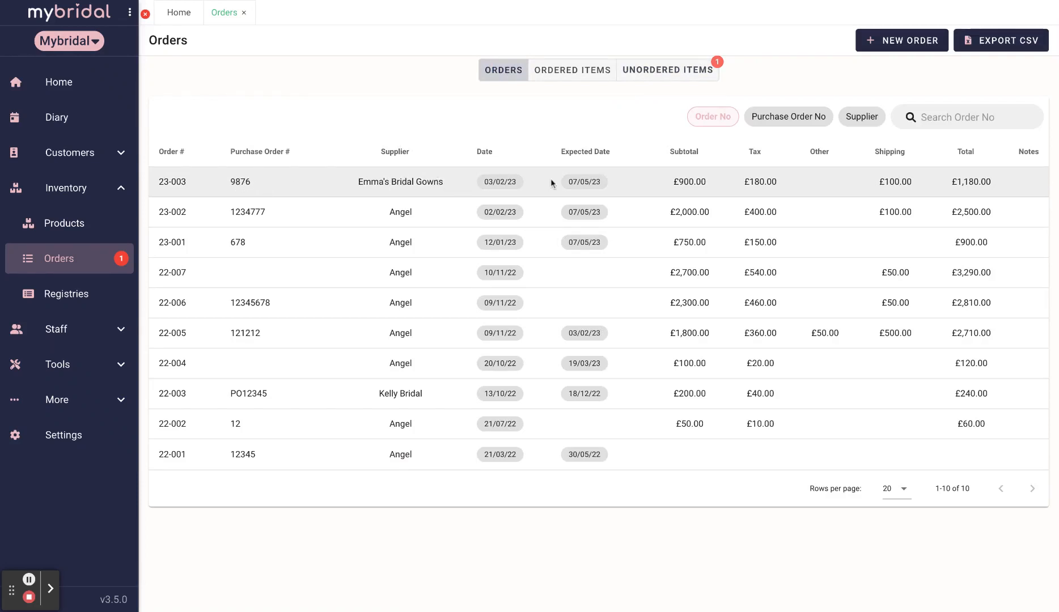
pyautogui.click(454, 182)
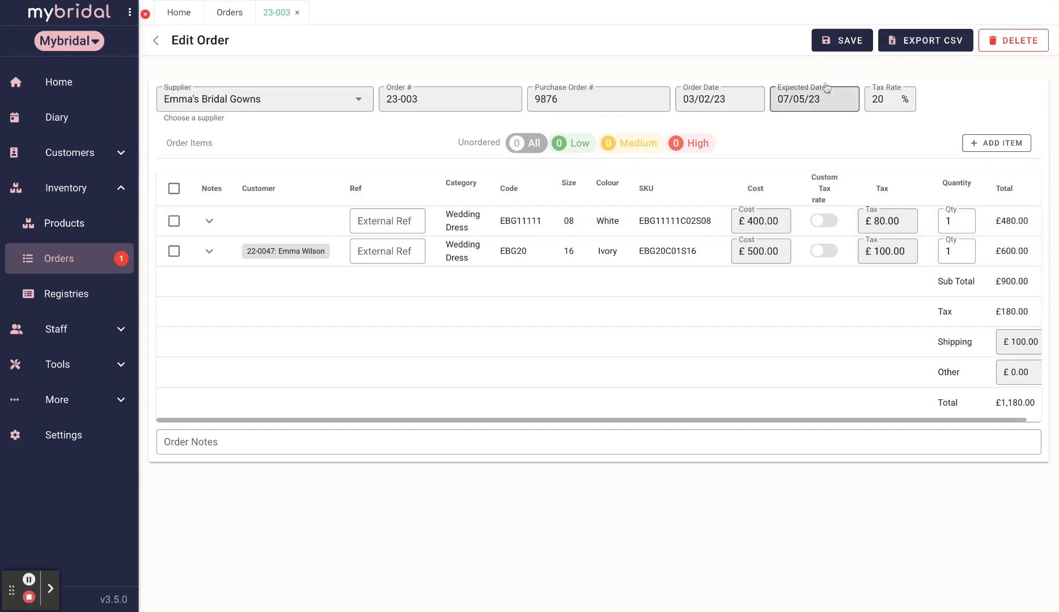
pyautogui.click(843, 41)
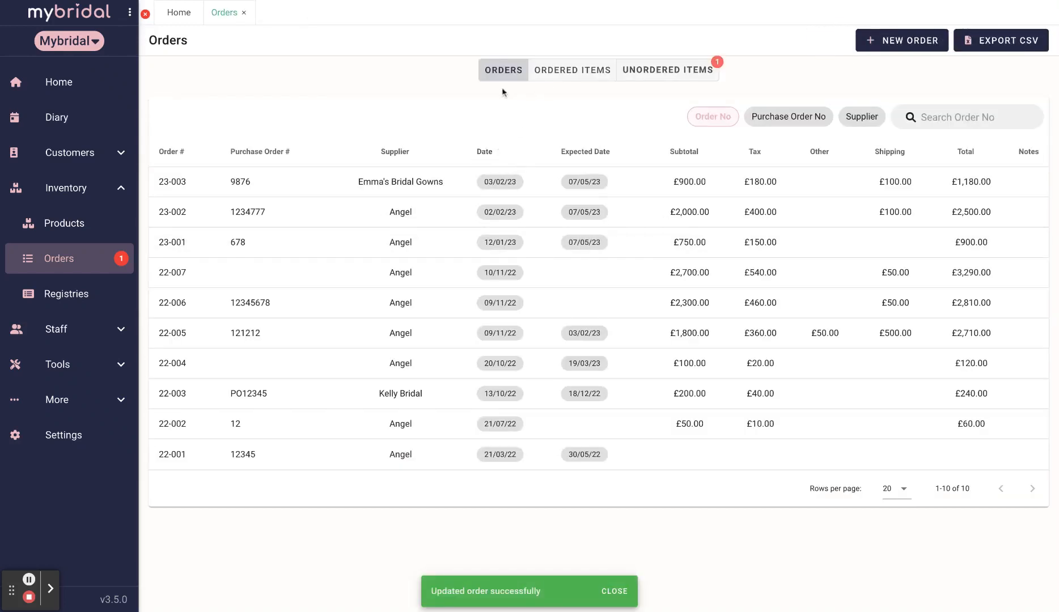
# Find the customer's EBG20 dress among the ordered items, check the orders in the customer's record and return to the ordered items.
pyautogui.click(569, 74)
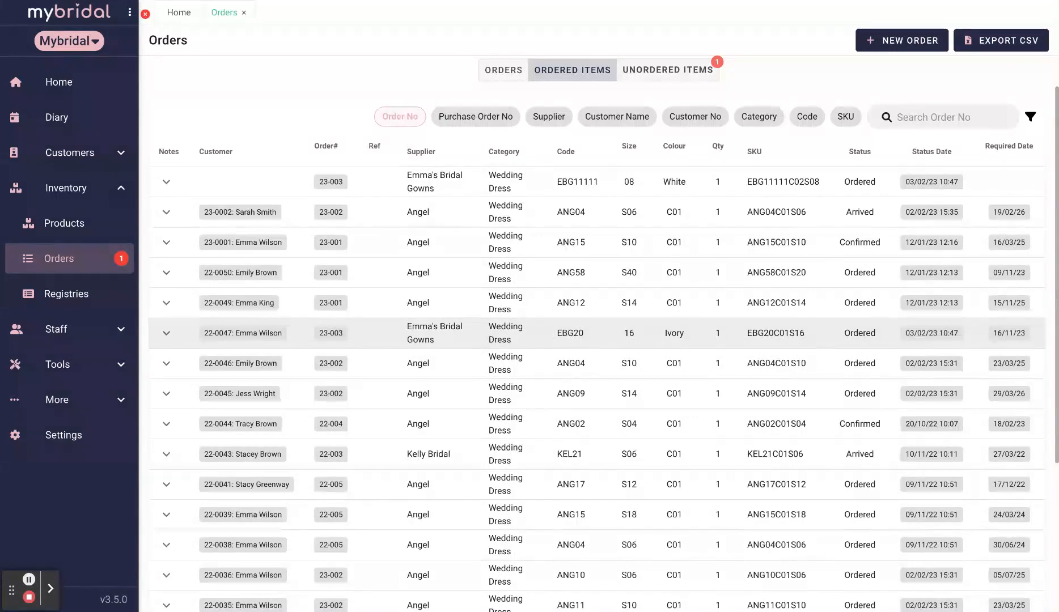
pyautogui.click(252, 334)
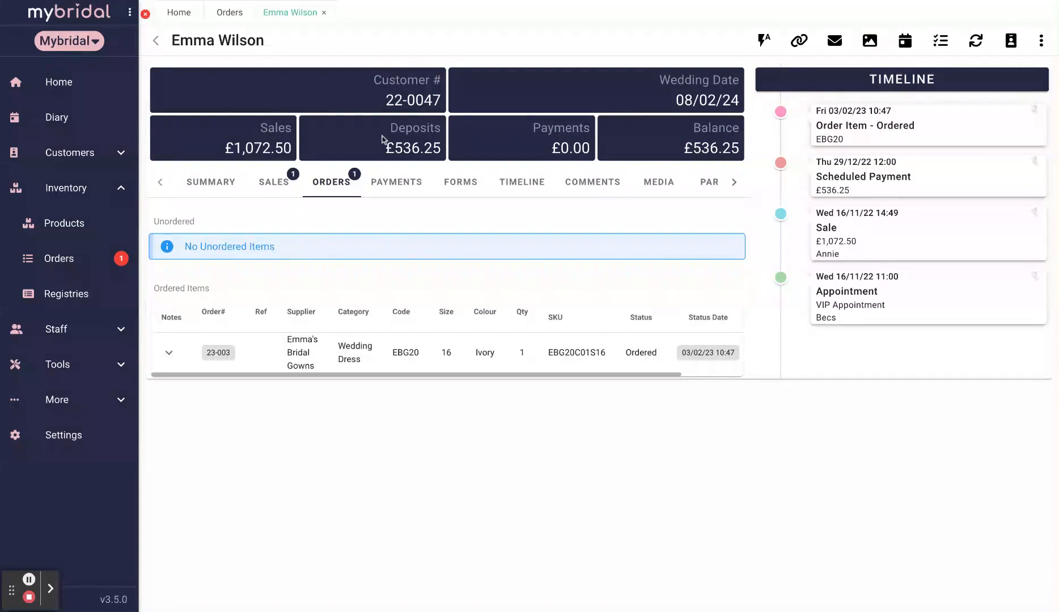
pyautogui.click(229, 12)
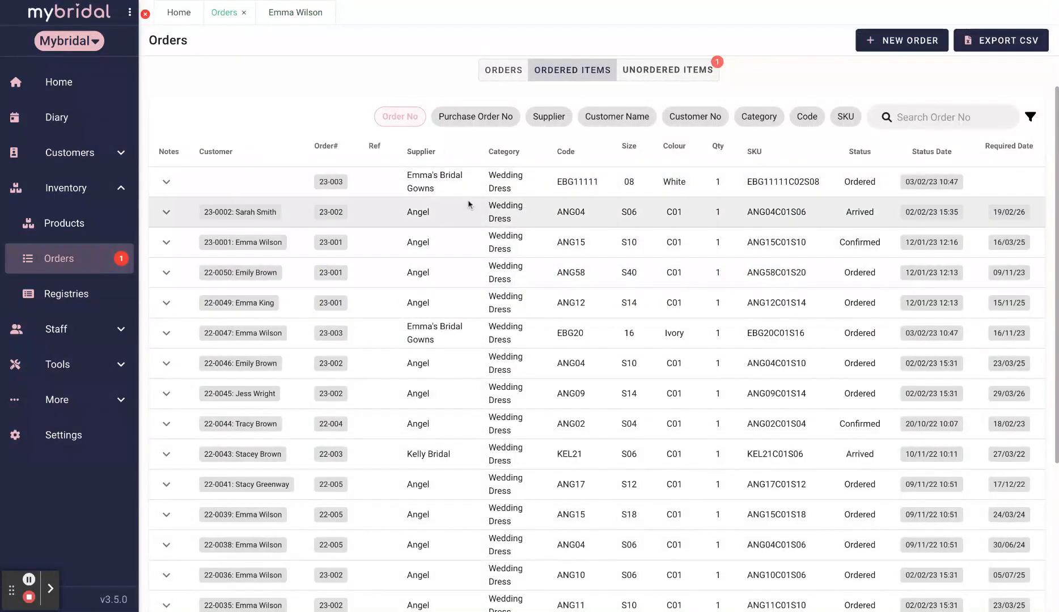
# Mark the customer's ordered EBG20 dress as confirmed and arrived, and check its status in the customer's record.
pyautogui.click(462, 336)
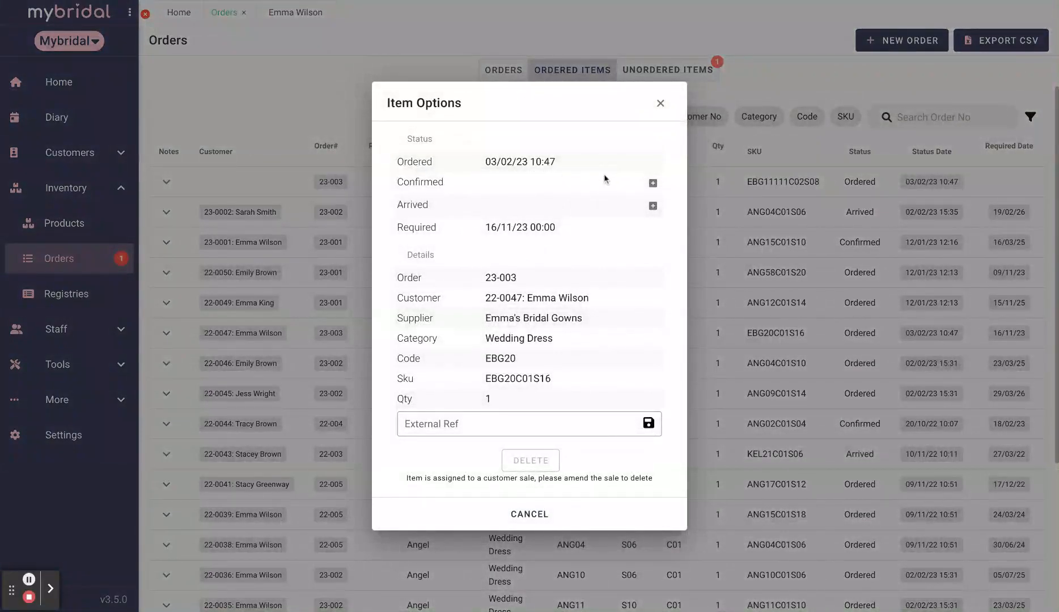
pyautogui.click(653, 183)
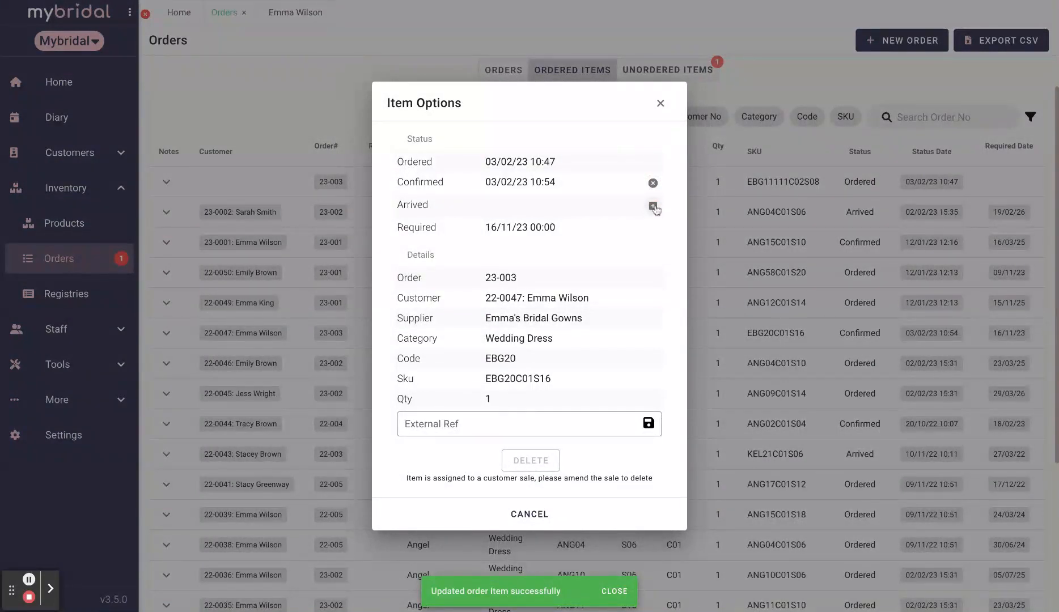
pyautogui.click(653, 207)
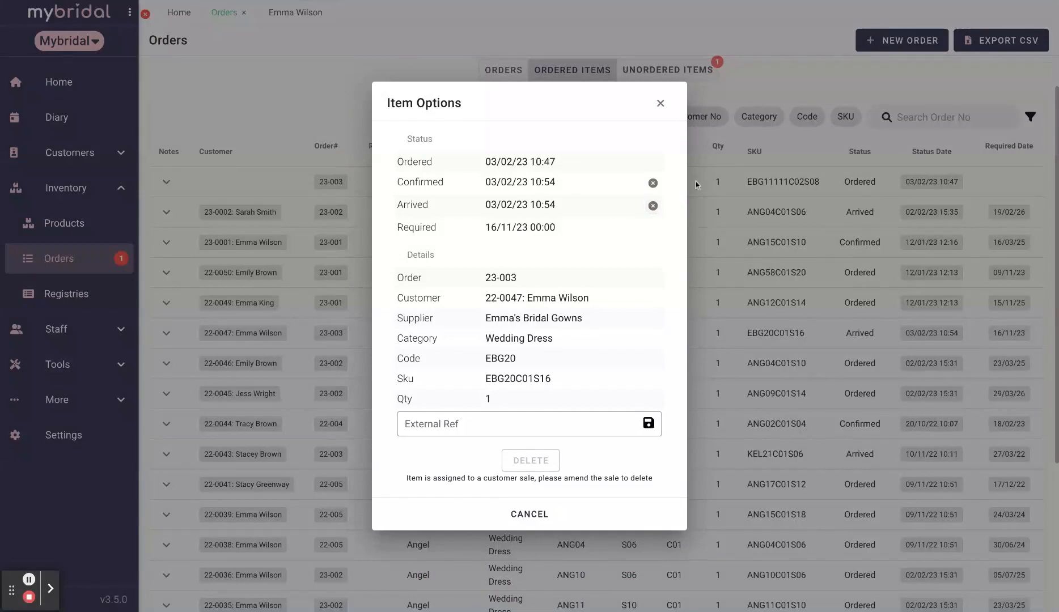
pyautogui.click(660, 104)
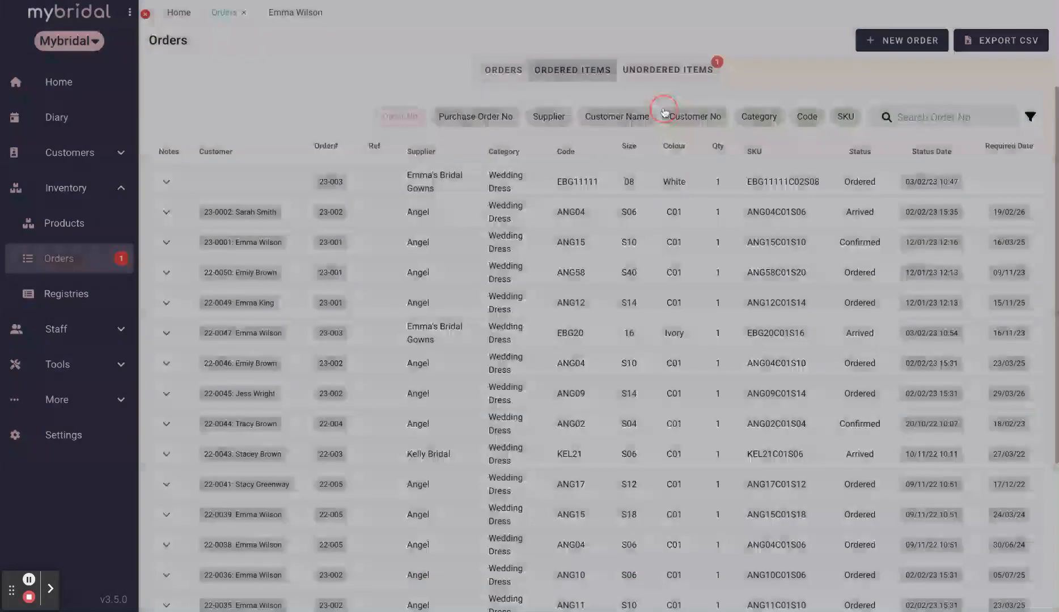
pyautogui.click(266, 339)
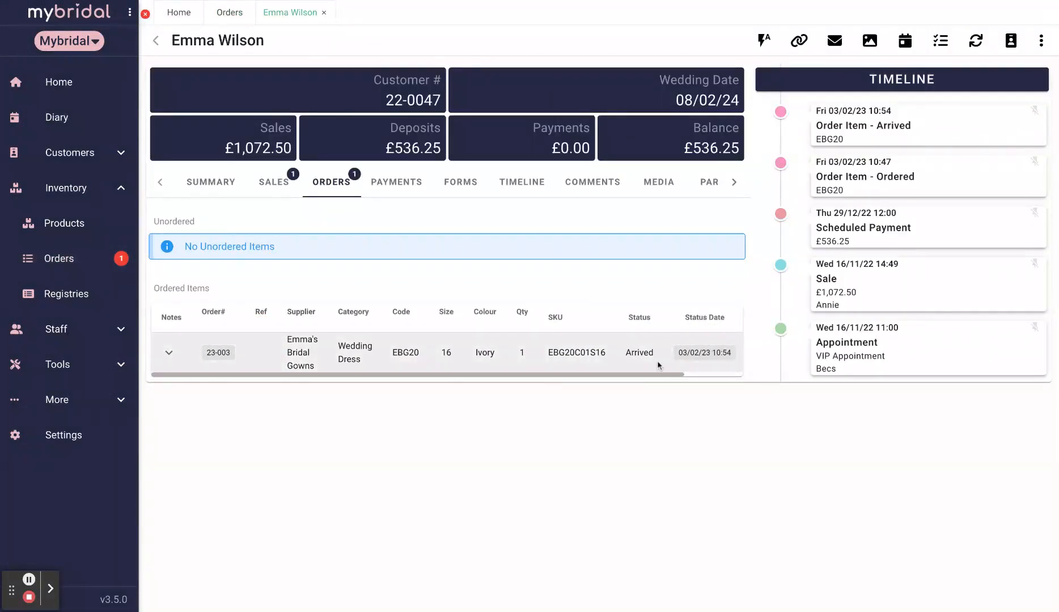
pyautogui.click(234, 19)
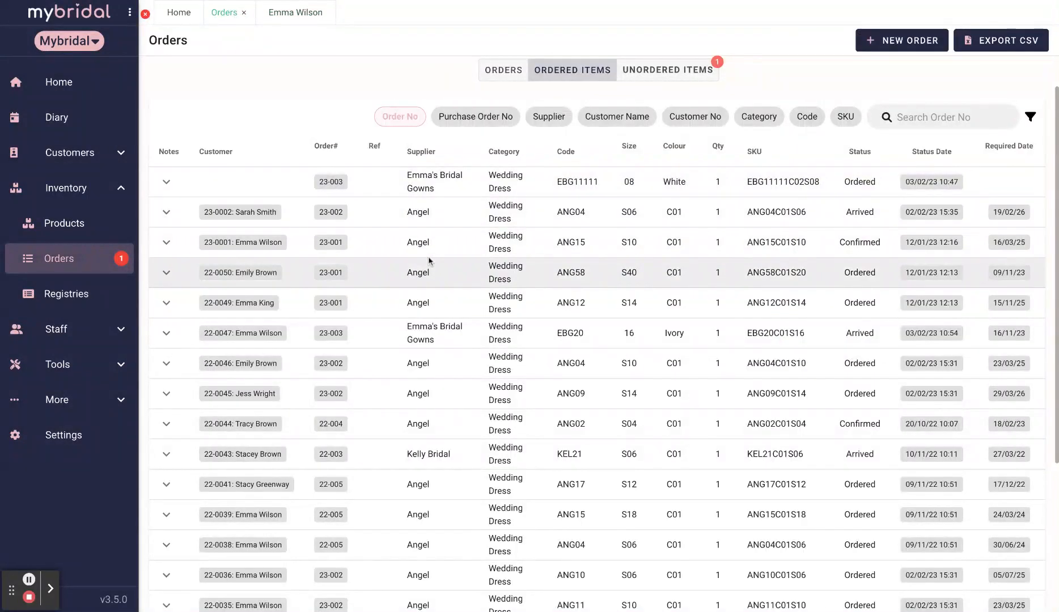